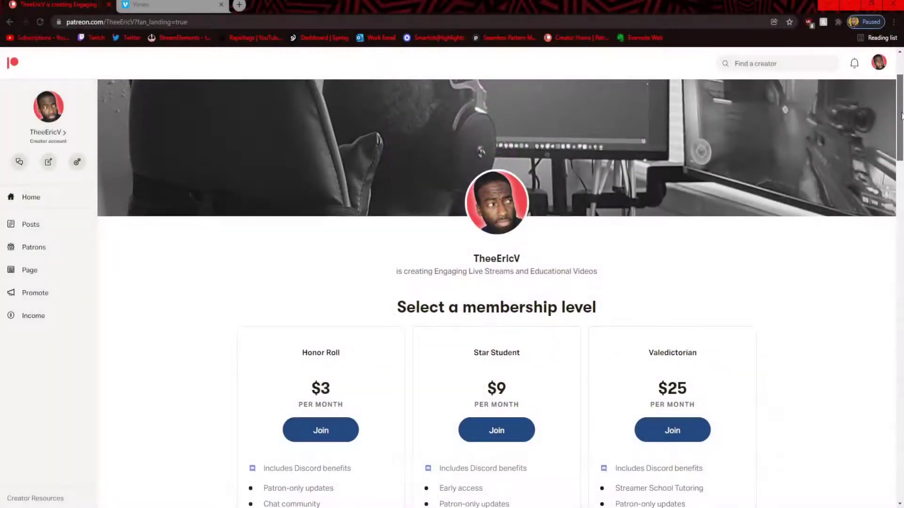
Step: Preview the scenes by switching between Scene and Scene 2 a couple of times
drag(901, 132, 902, 229)
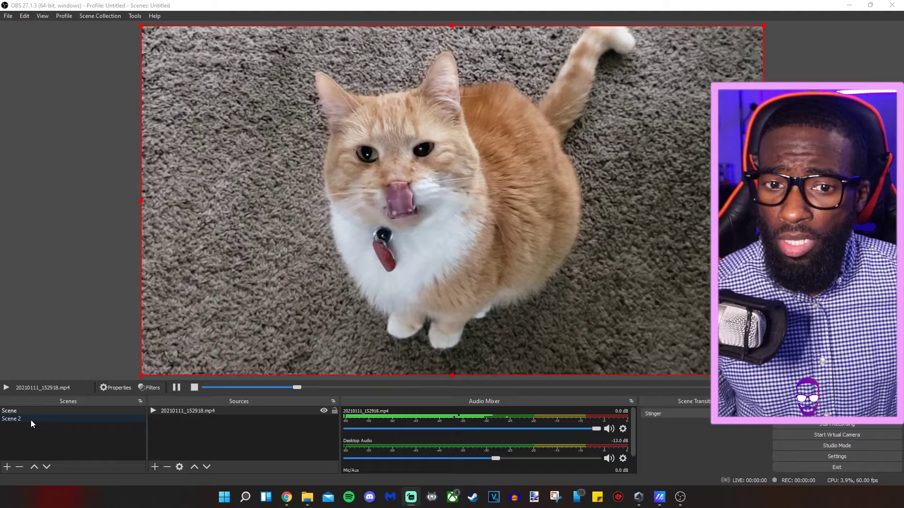
click(31, 421)
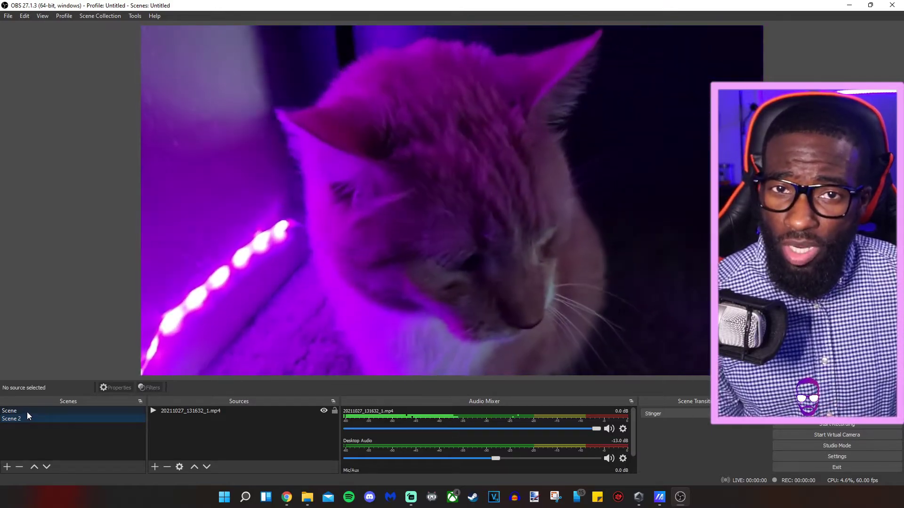
click(27, 411)
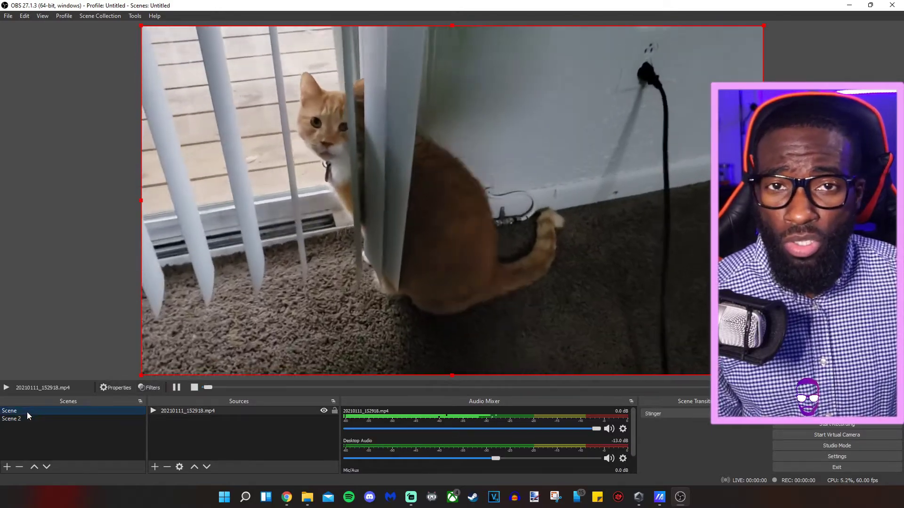
click(27, 419)
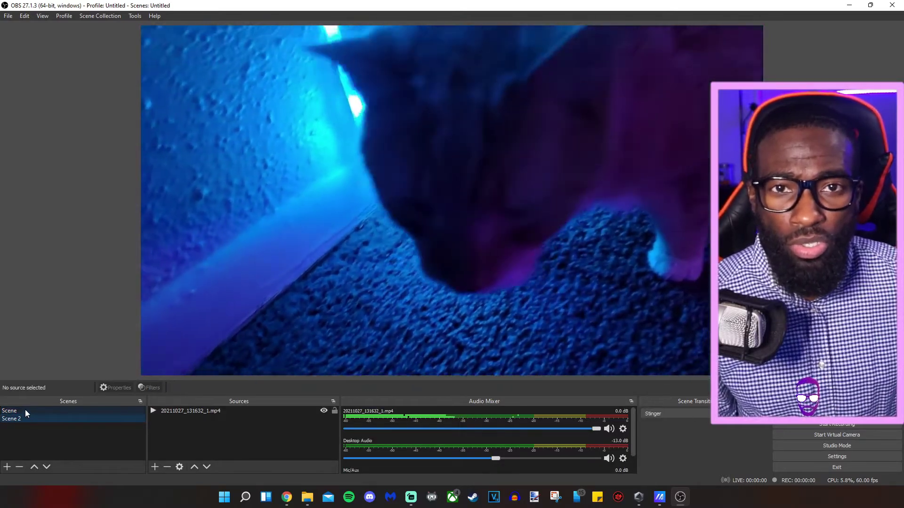
click(25, 411)
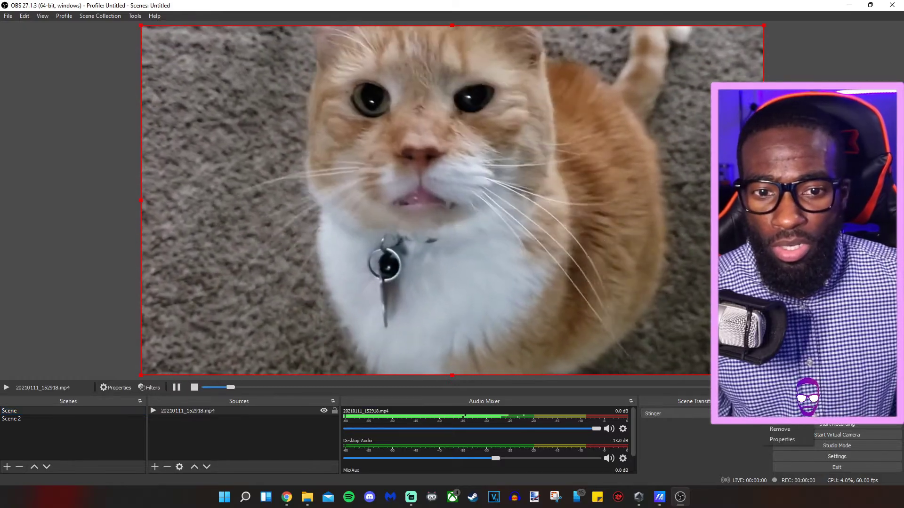
Step: Bring up the Stinger transition's properties and scroll down through its settings
click(771, 423)
click(515, 382)
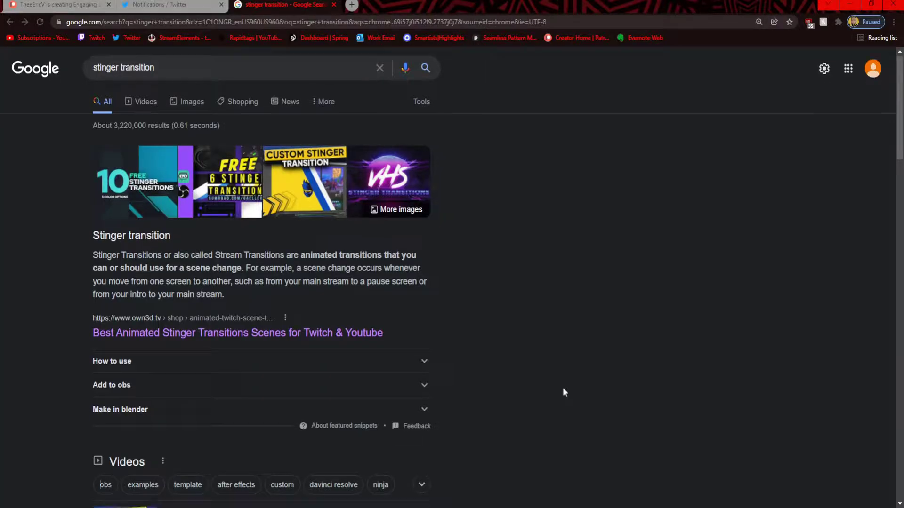
scroll(563, 390, down, 9)
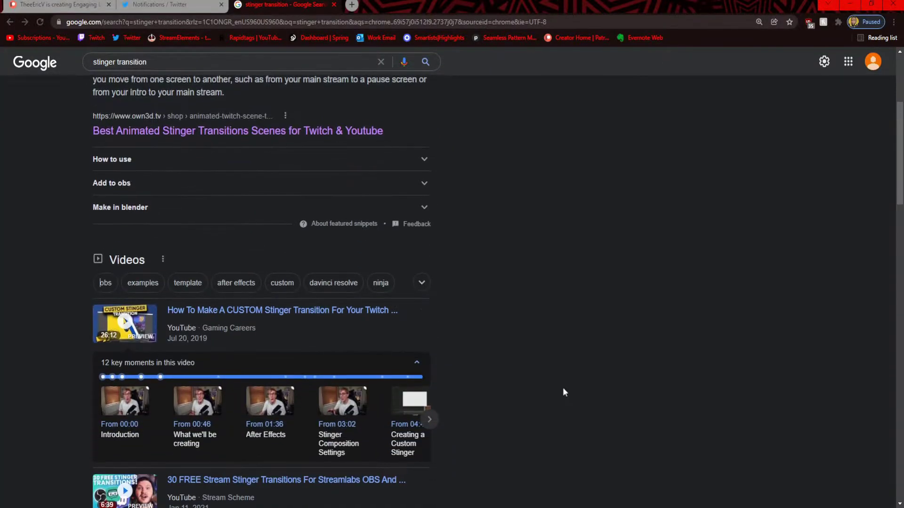
scroll(562, 388, down, 7)
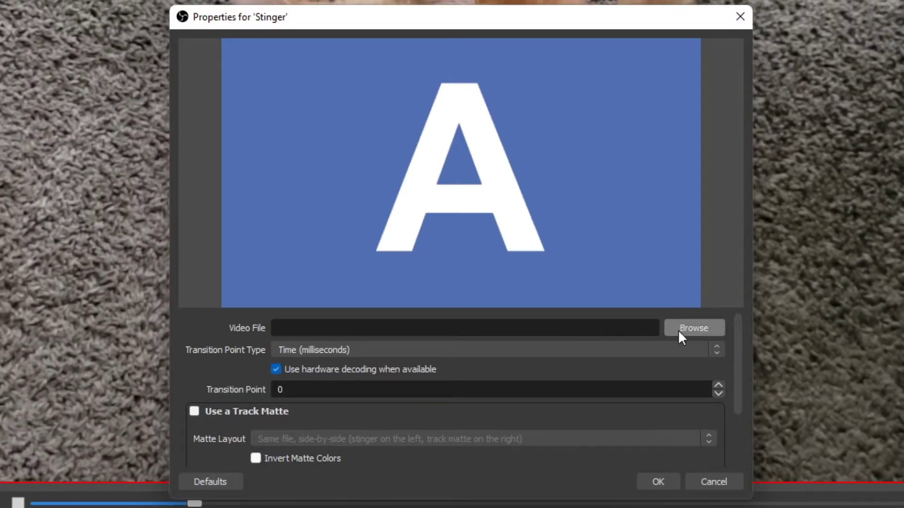
Step: Load MG_Transition_CASS_Black_blue.webm from Documents > Stream Stuff > --For Stream-- as the stinger video
click(679, 328)
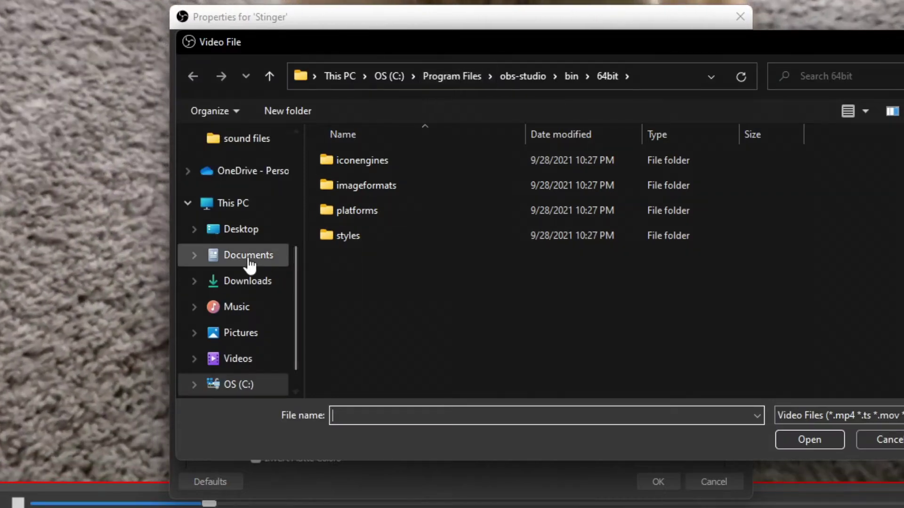
click(249, 260)
scroll(367, 353, down, 1)
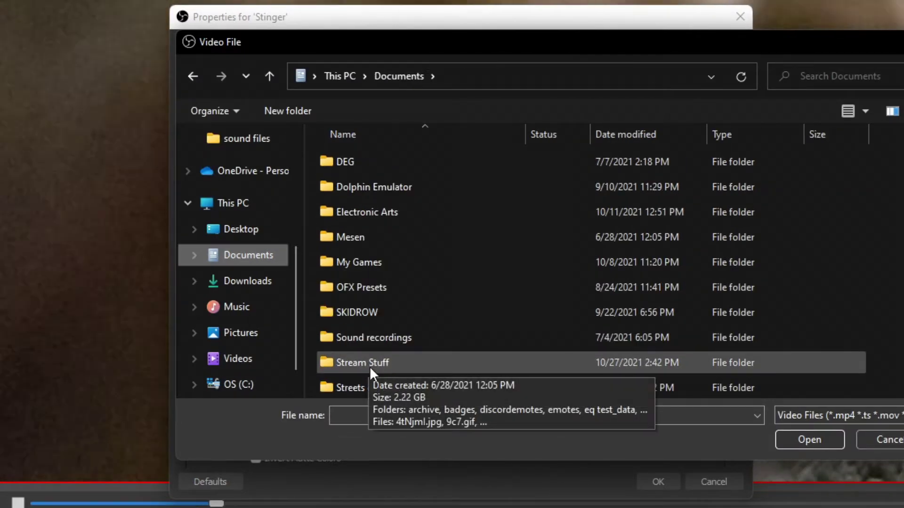
double_click(371, 366)
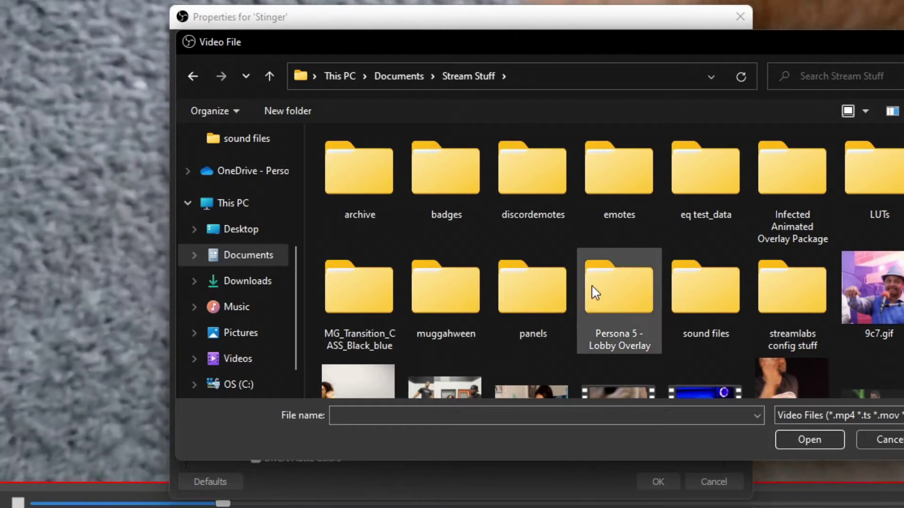
double_click(332, 303)
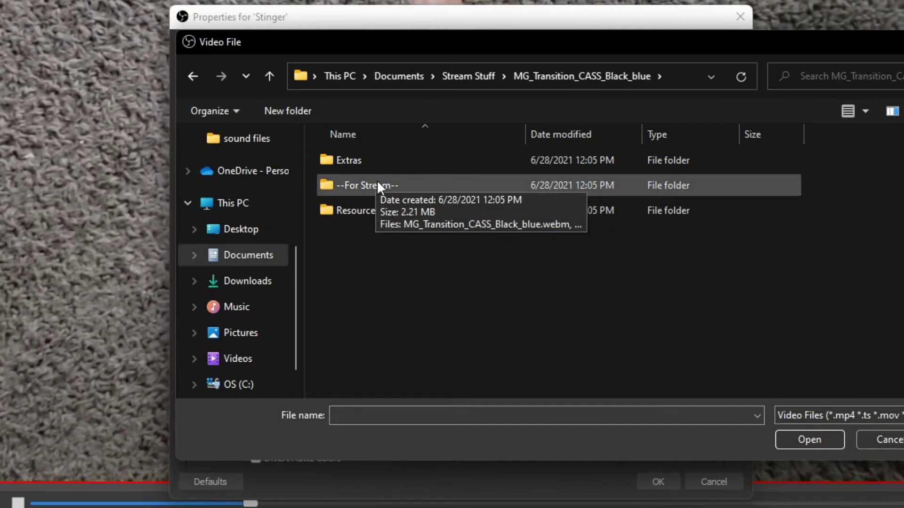
double_click(376, 184)
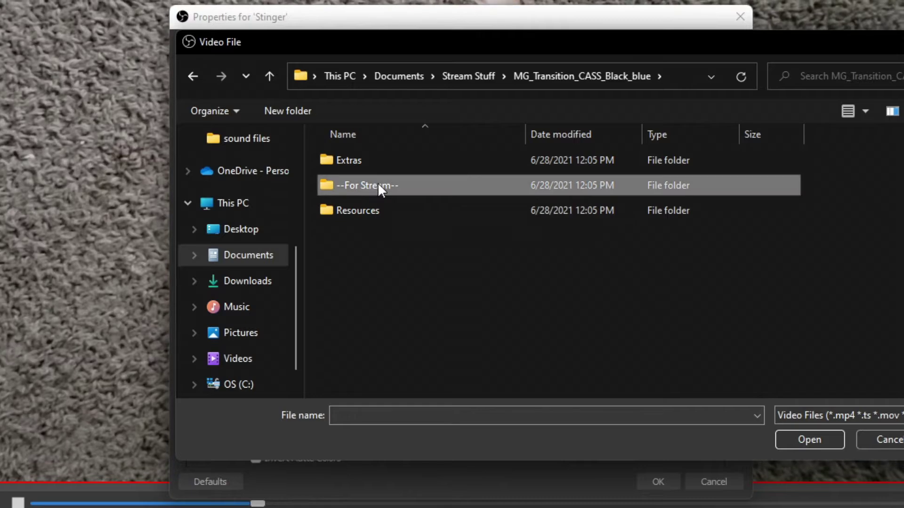
click(363, 188)
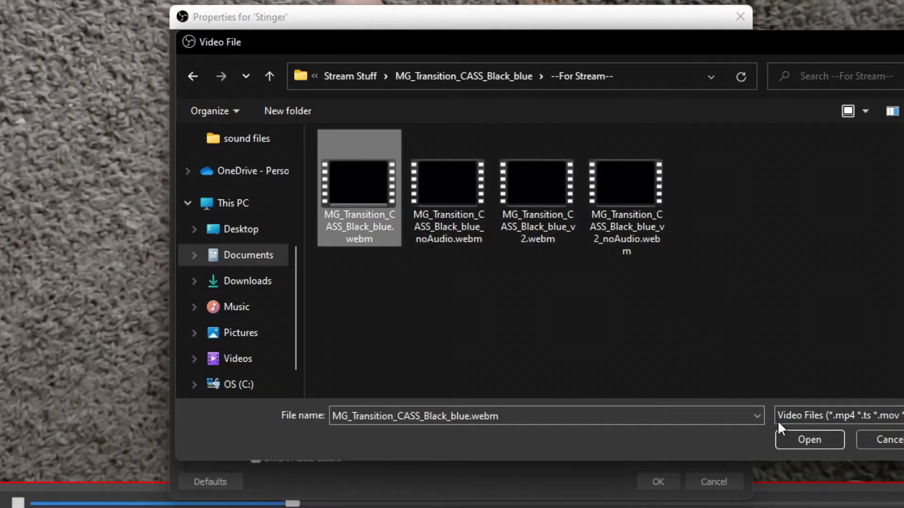
click(796, 440)
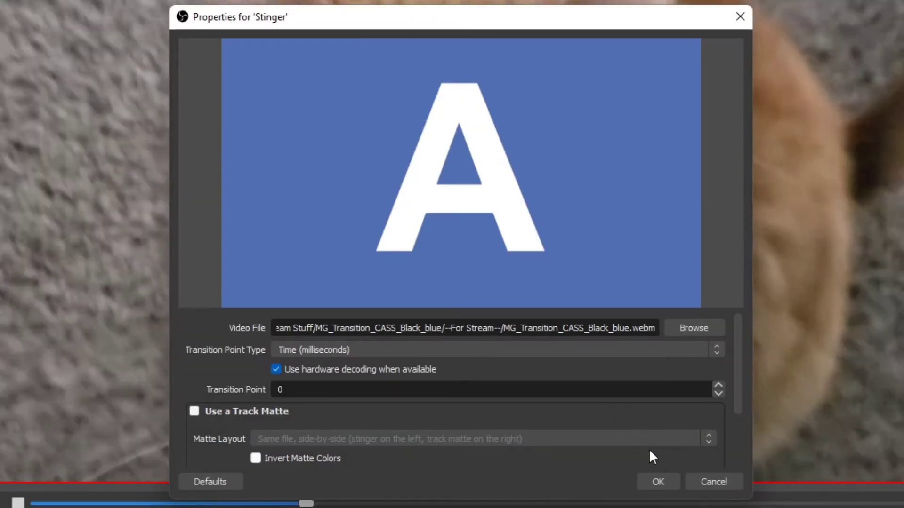
Step: Apply the stinger, test it by switching between Scene 2 and Scene twice, then reopen its properties
click(657, 482)
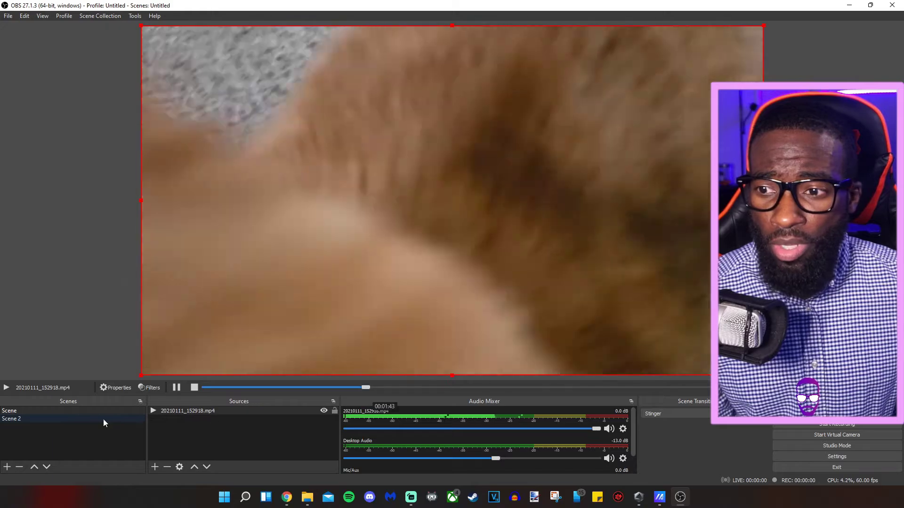
click(77, 419)
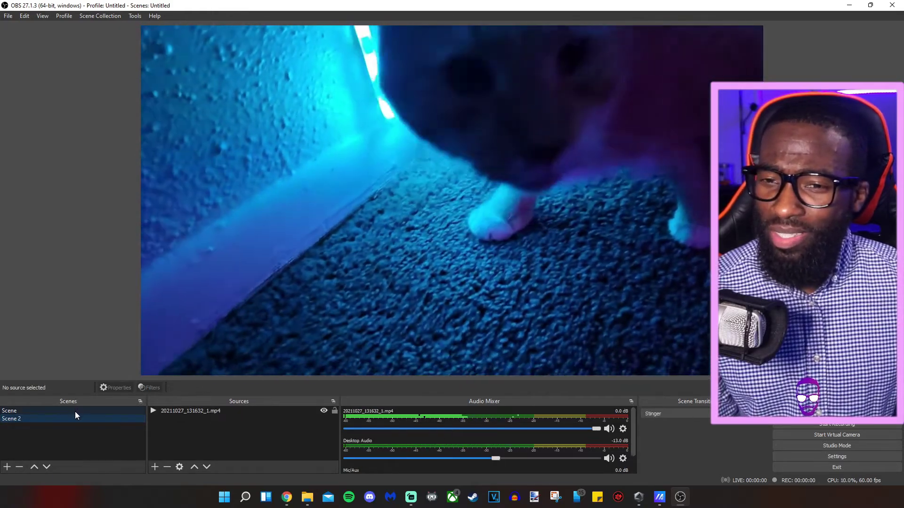
click(75, 412)
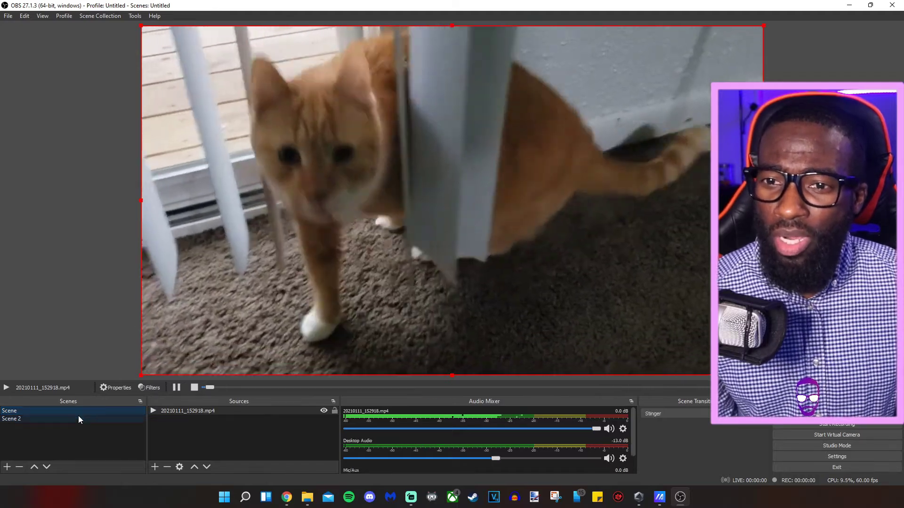
click(78, 416)
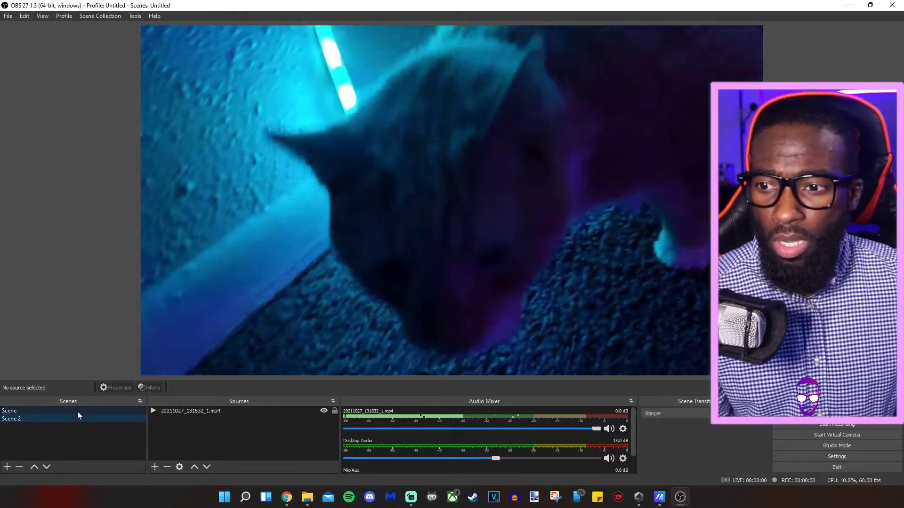
click(77, 412)
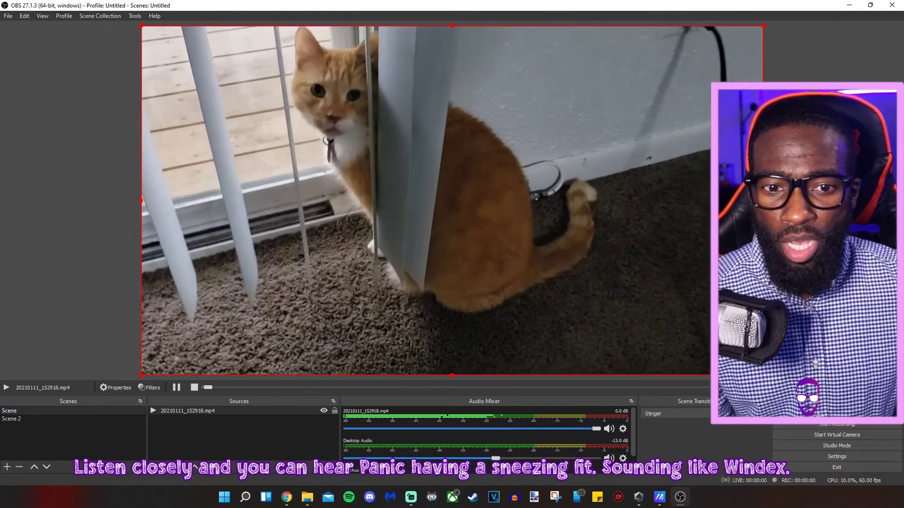
click(765, 414)
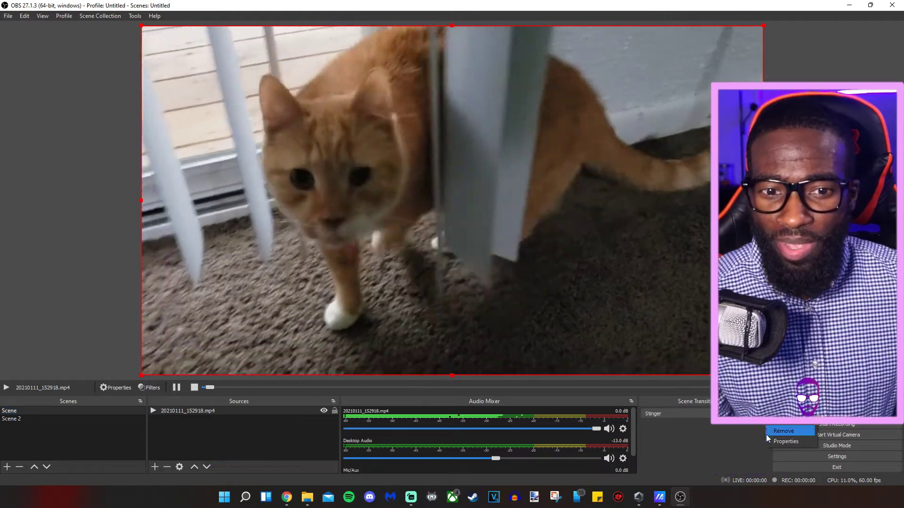
click(767, 437)
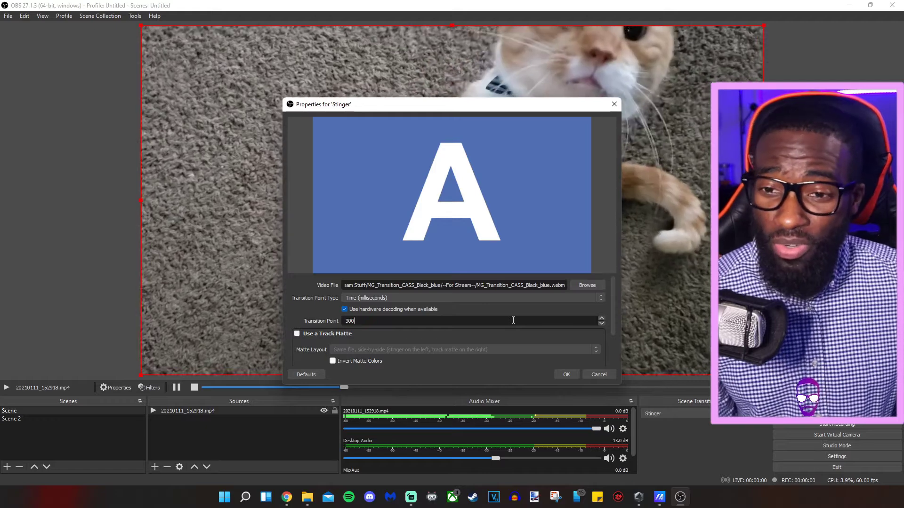
Step: Set the Stinger transition point to 450 ms and test the cut between Scene 2 and Scene
double_click(513, 320)
text(450)
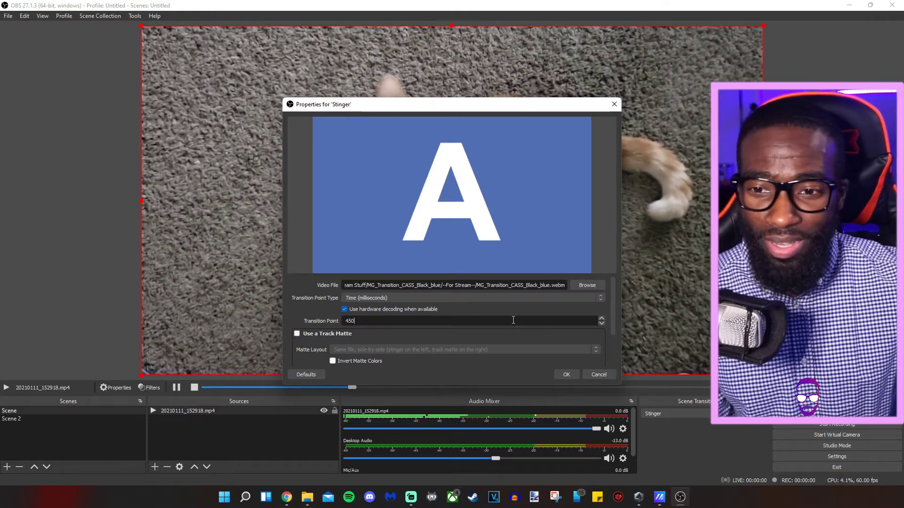
click(568, 375)
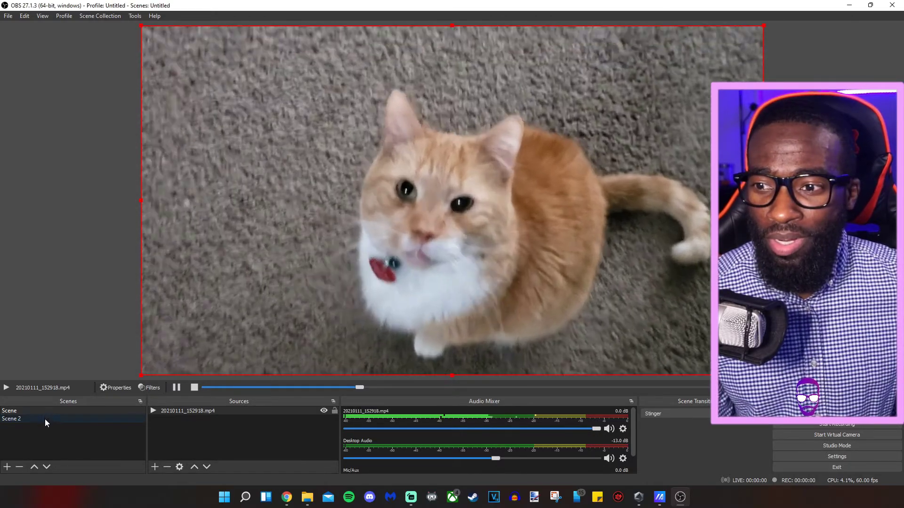
click(44, 419)
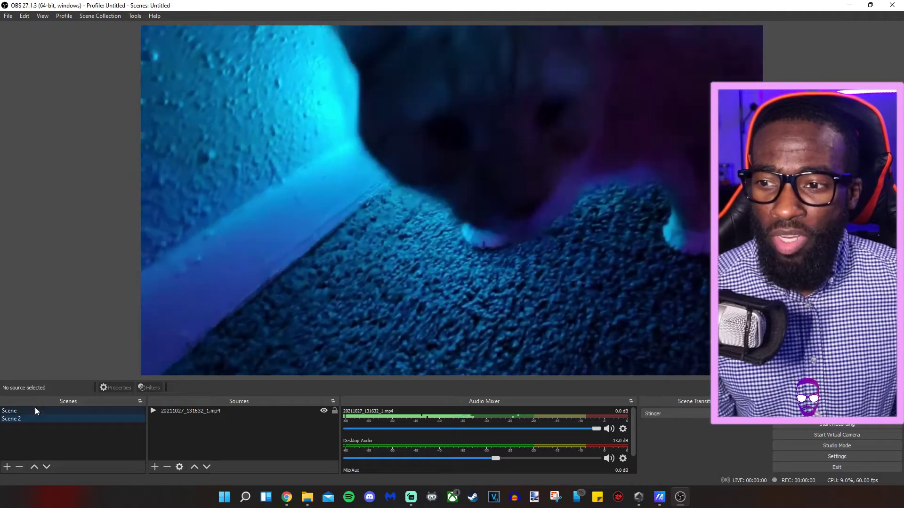
click(38, 410)
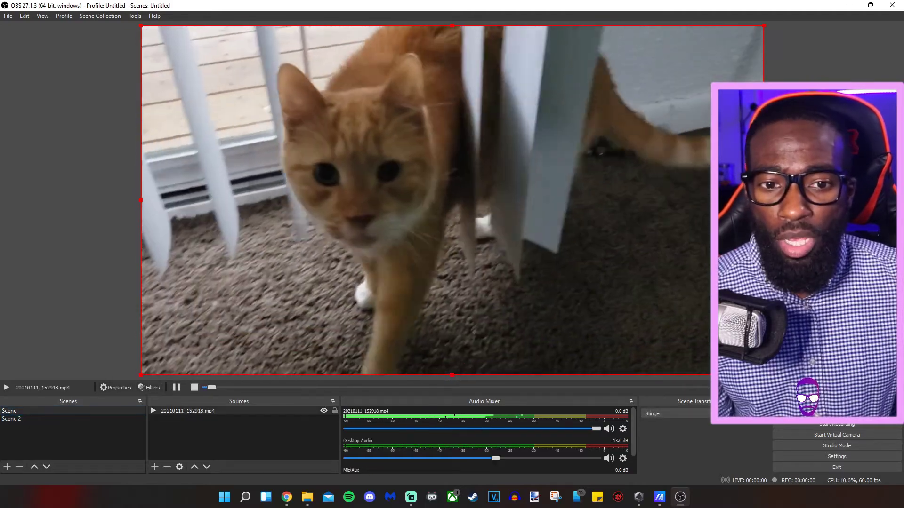
Step: Reopen the Stinger properties and change the transition point to 700 ms
click(769, 430)
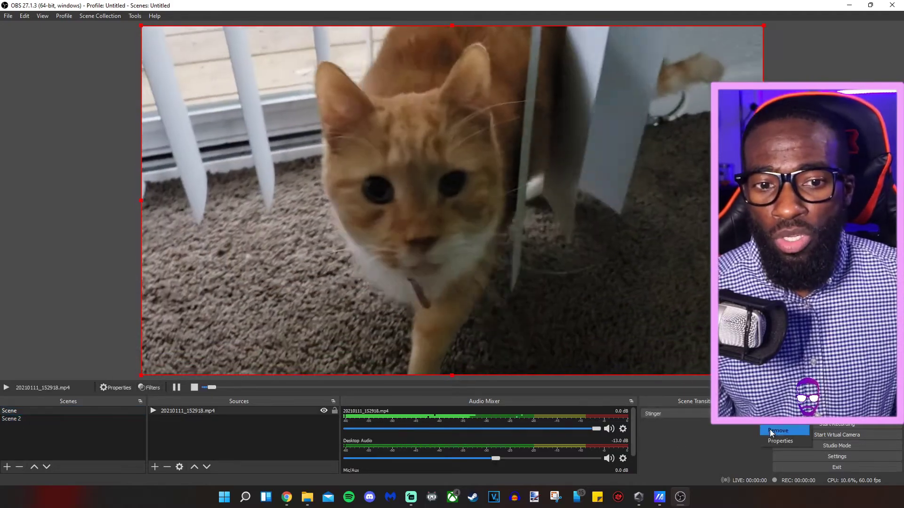
click(773, 440)
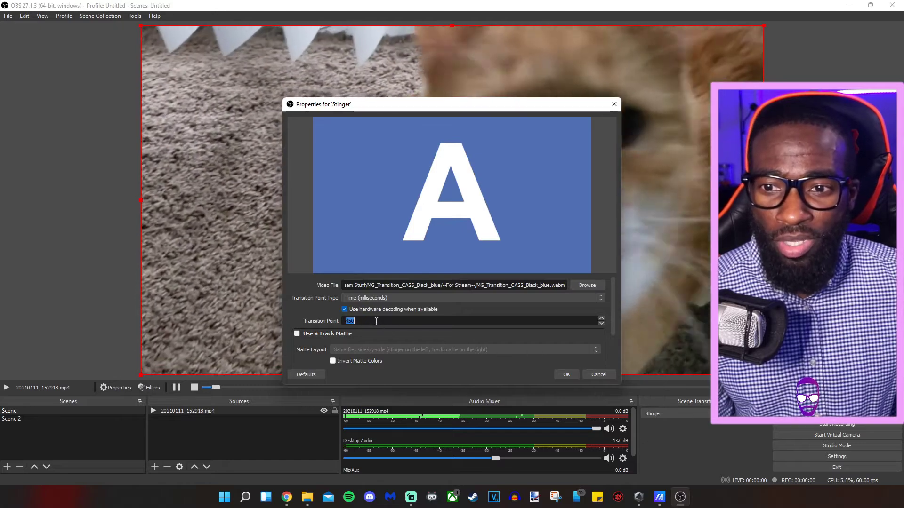
text(700)
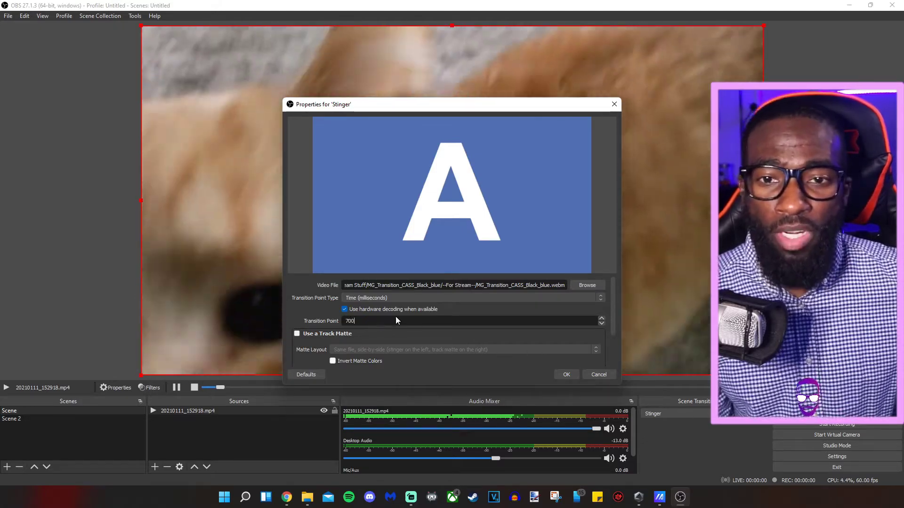
click(572, 374)
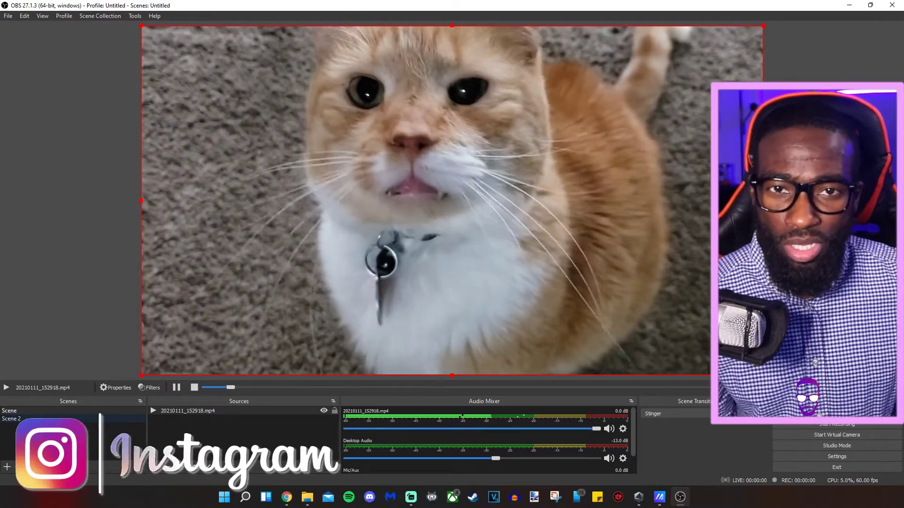
click(12, 419)
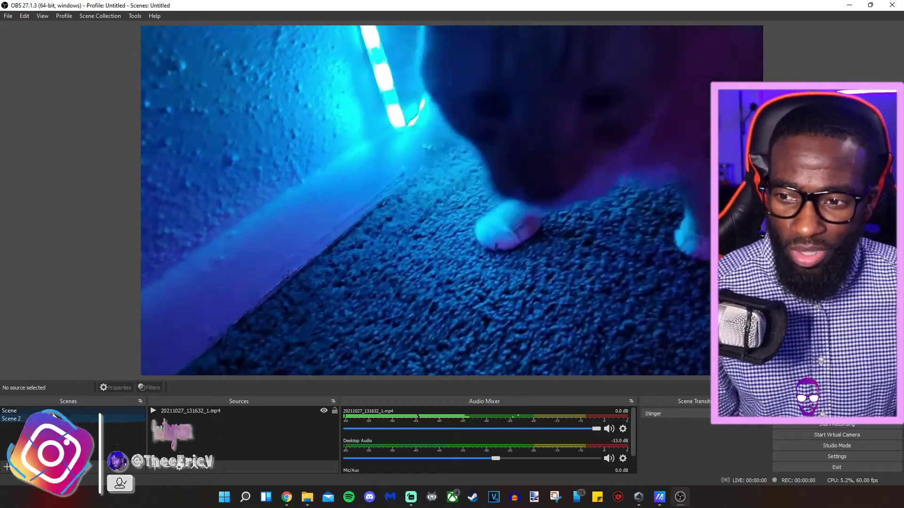
click(53, 412)
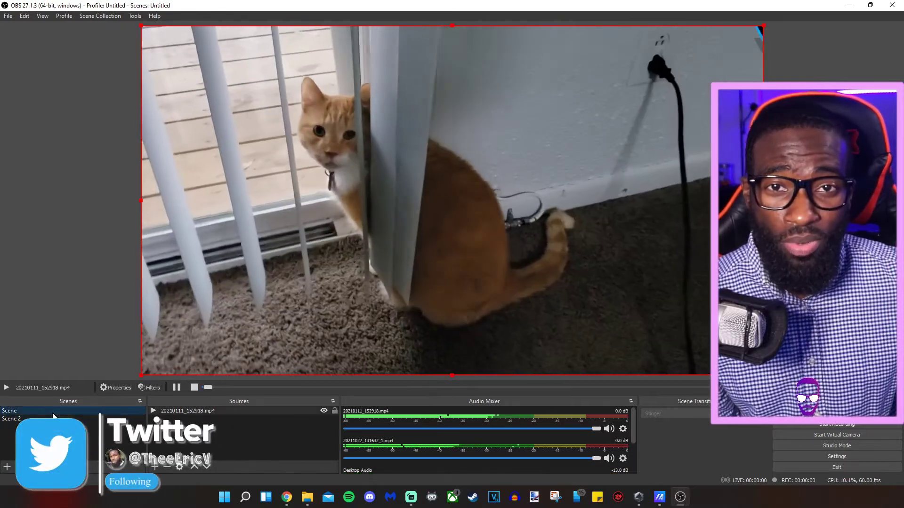